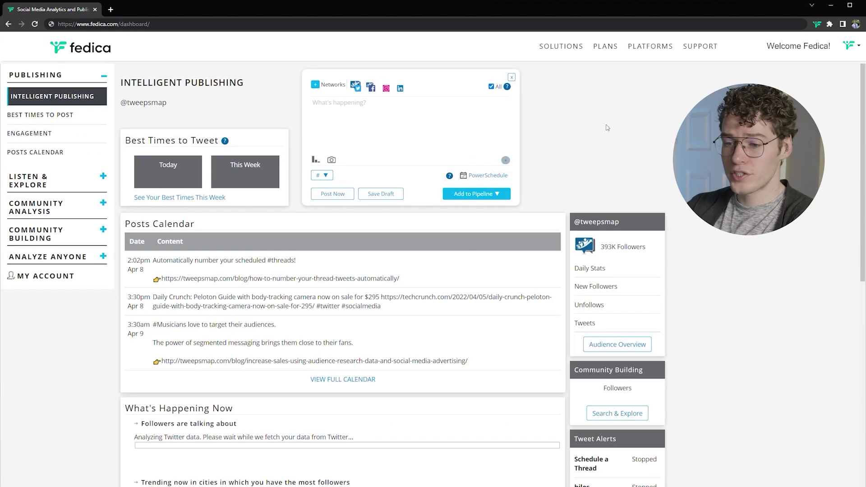
Step: Expand Community Analysis in the sidebar to list its reports
click(28, 208)
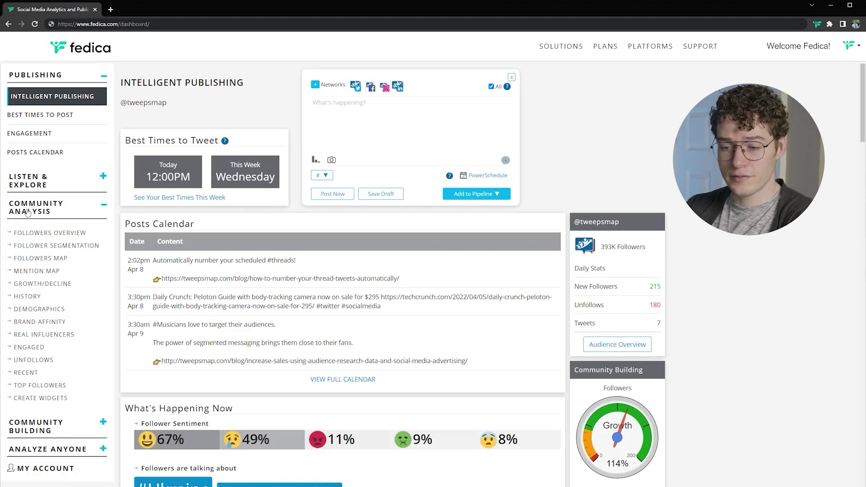
Step: Open the Follower Segmentation report and show its Filter By options
click(39, 247)
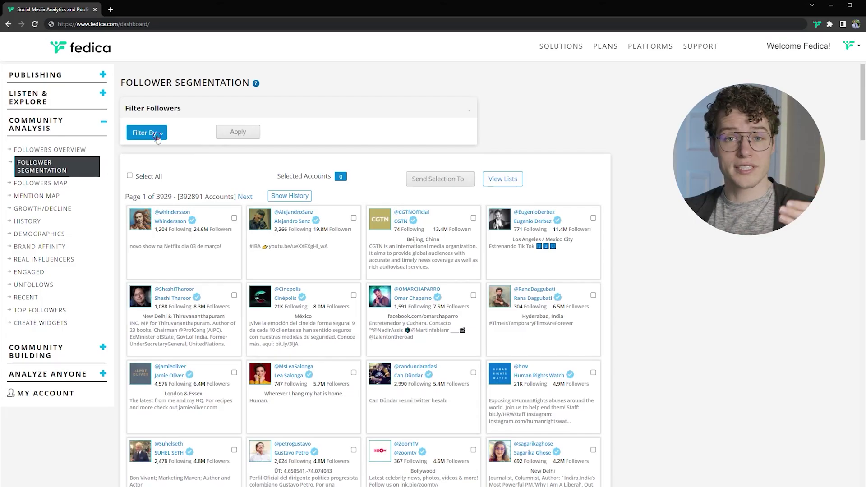
click(158, 138)
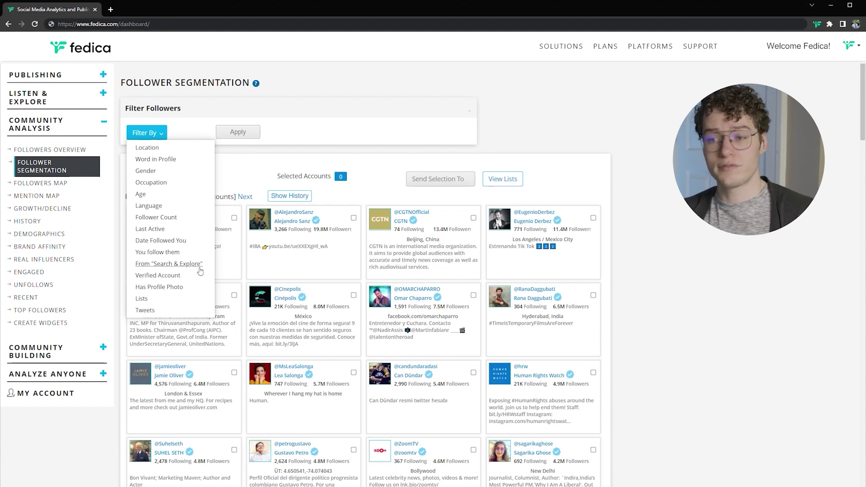
Step: Expand Community Building in the sidebar and bring back the follower filter menu
click(50, 357)
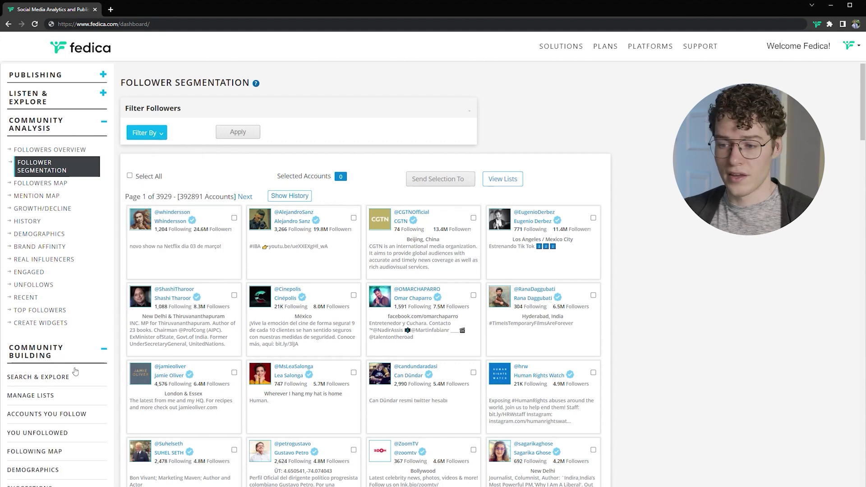
click(146, 132)
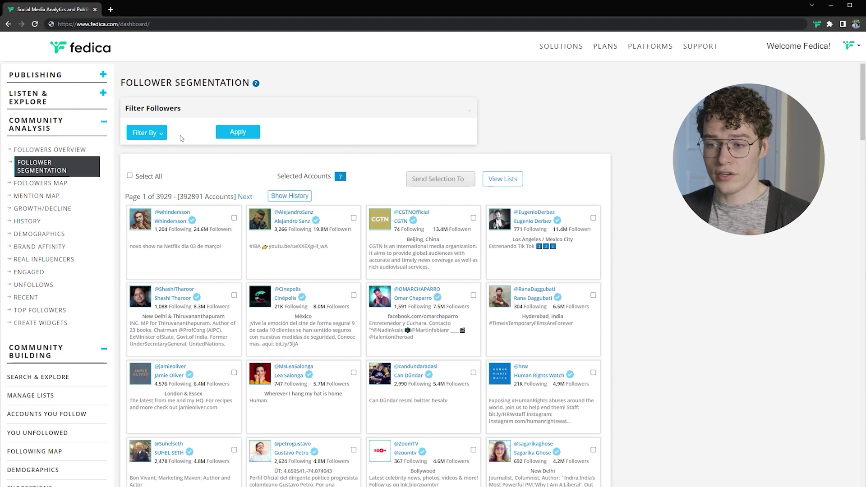
Step: Filter followers by location: country USA, state California, city San Francisco
click(153, 133)
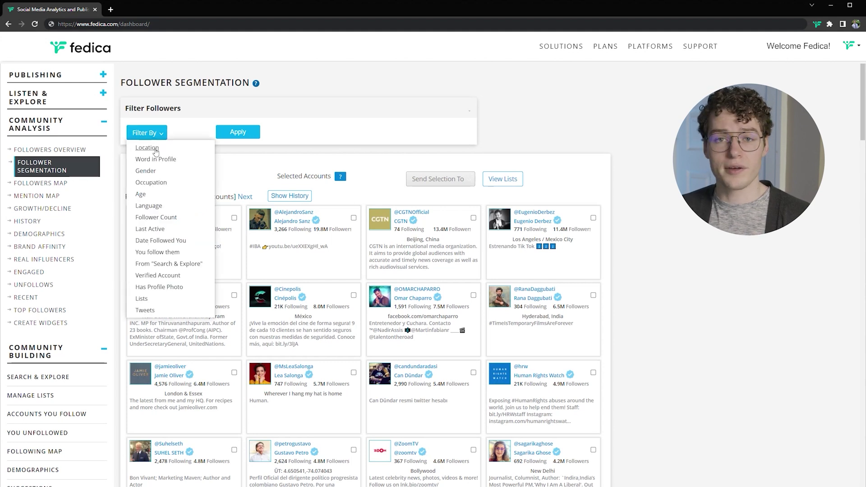
click(147, 148)
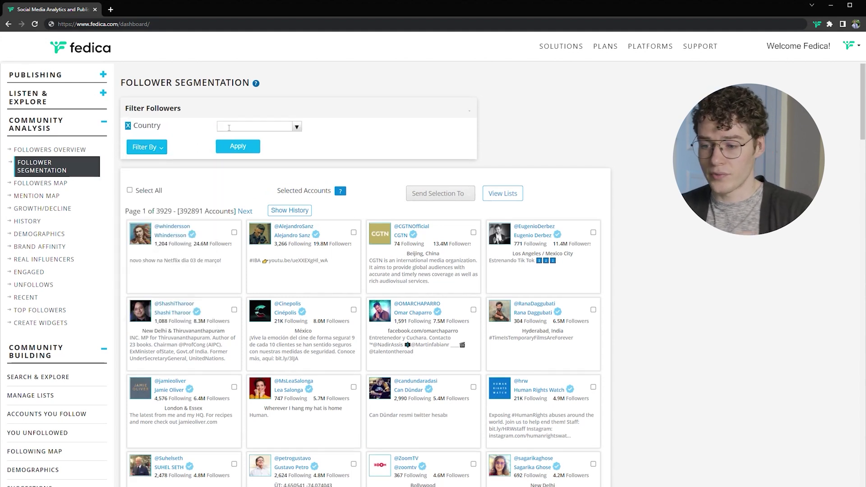
click(229, 127)
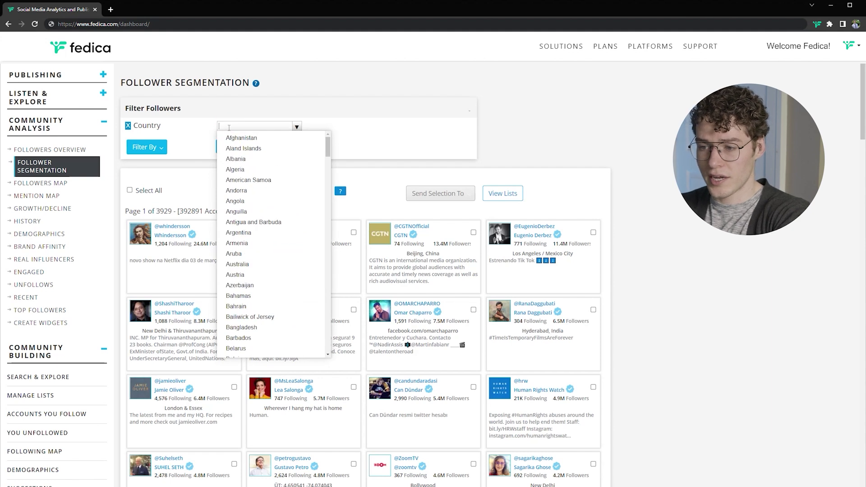
text(usa)
key(Return)
text(ca)
key(Return)
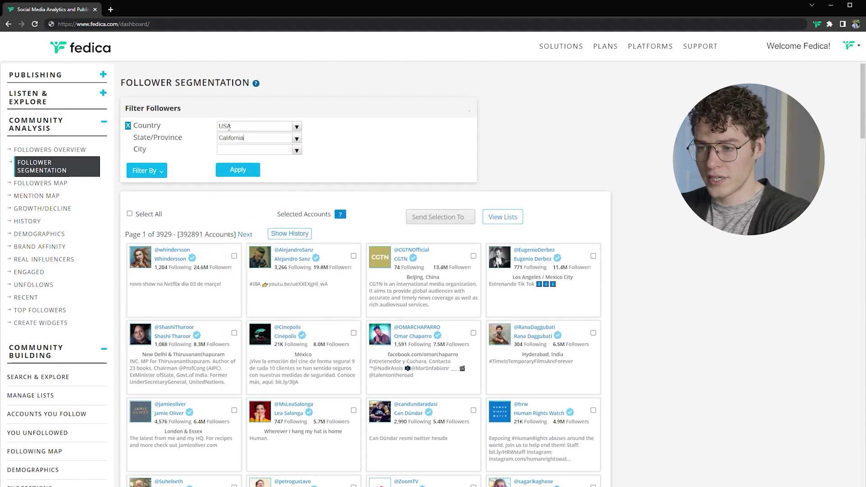
text(san fra)
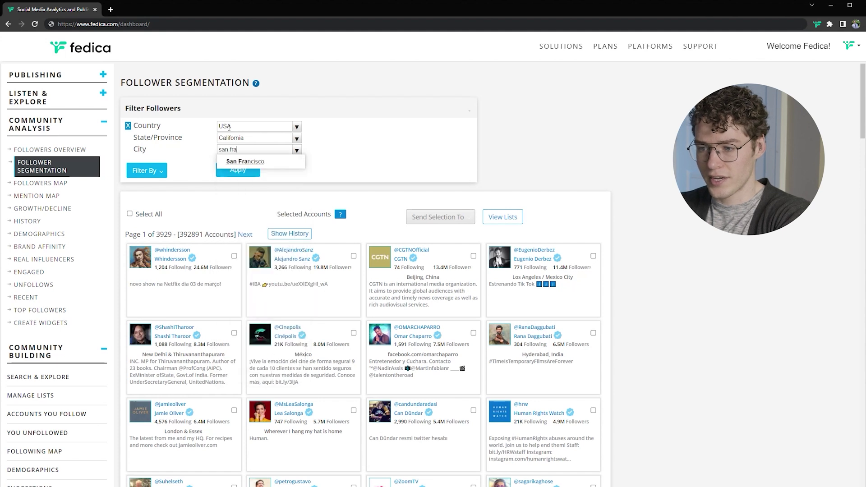
key(Return)
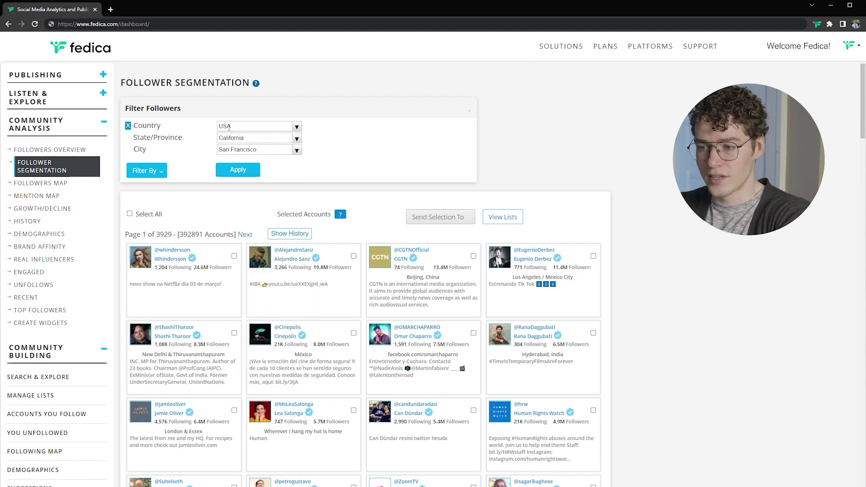
click(230, 173)
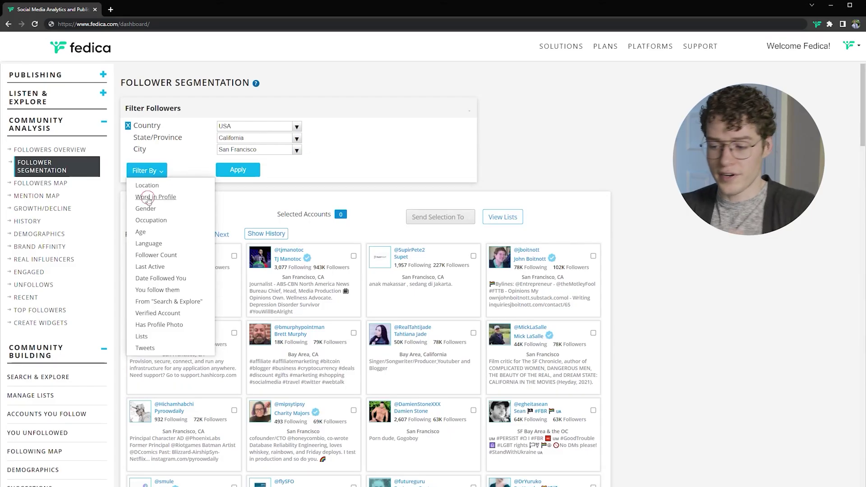
Step: Add a Word in Profile filter for the keyword 'ceo' and apply it
click(149, 198)
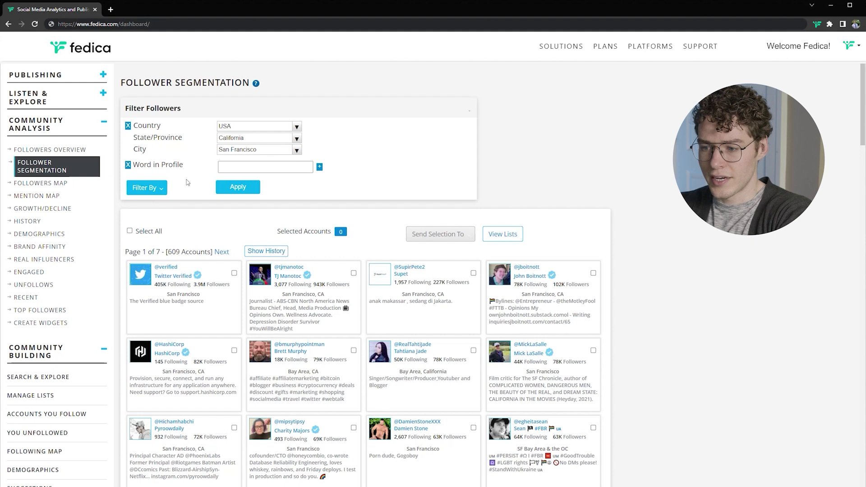
click(227, 167)
text(deo)
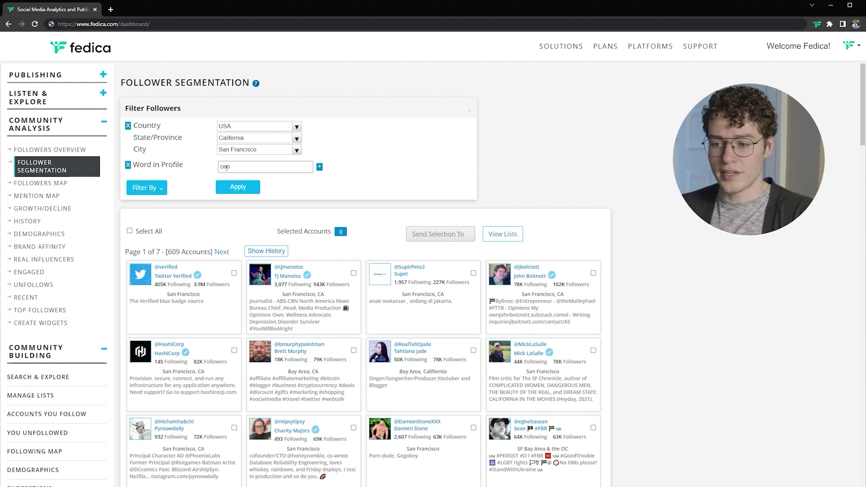
key(Return)
click(237, 212)
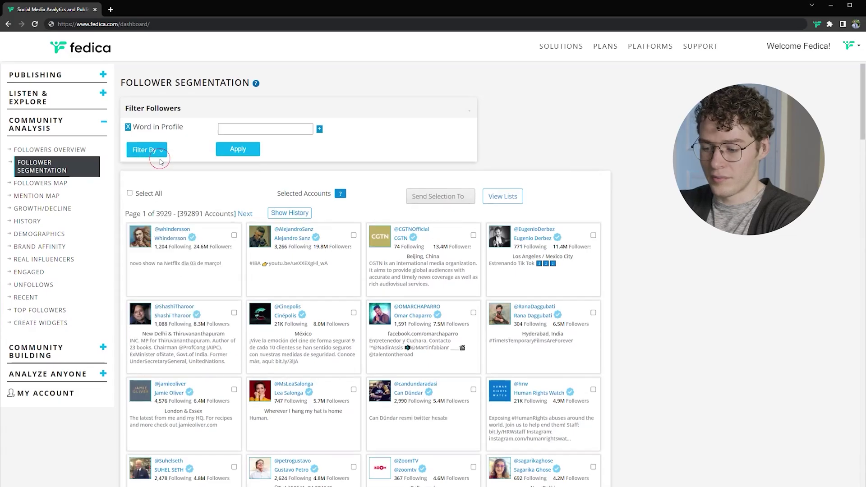
Step: Filter profiles by the keywords 'blockchain', 'nft' or 'web3' and apply
click(231, 130)
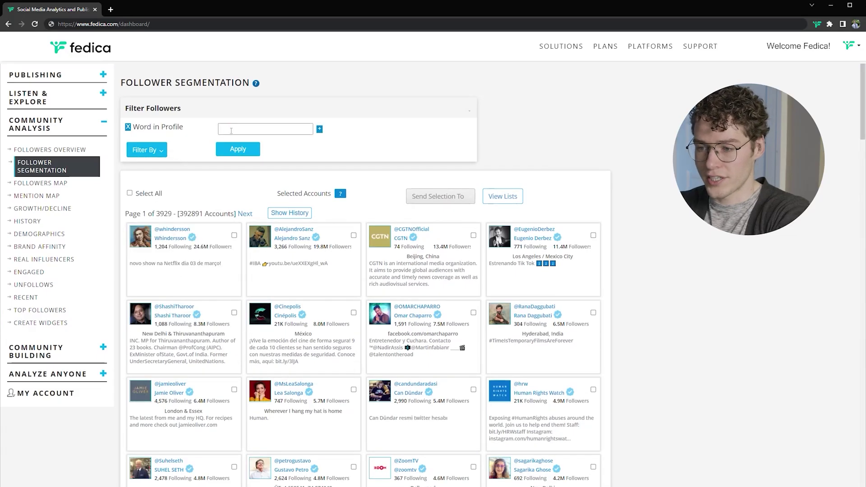
text(blockchain)
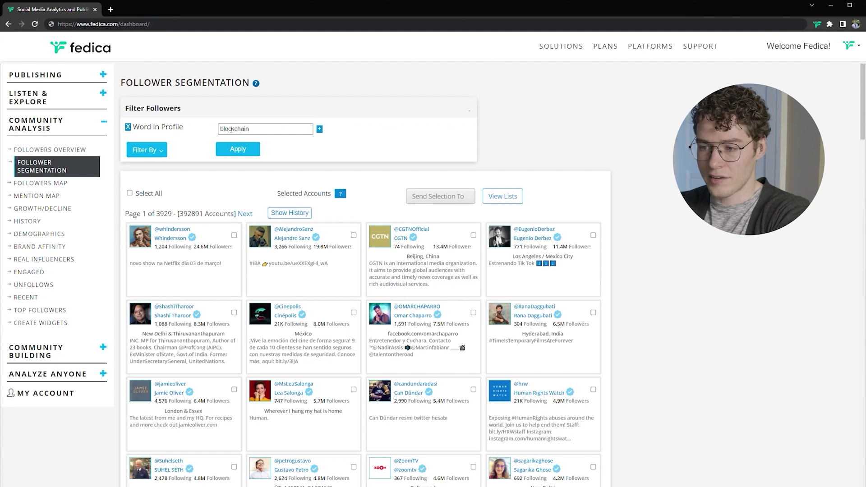
click(319, 129)
click(261, 144)
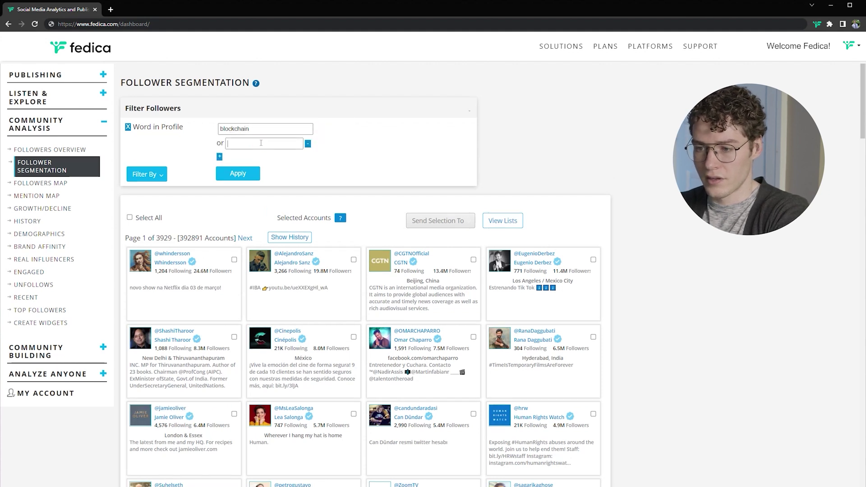
text(nft)
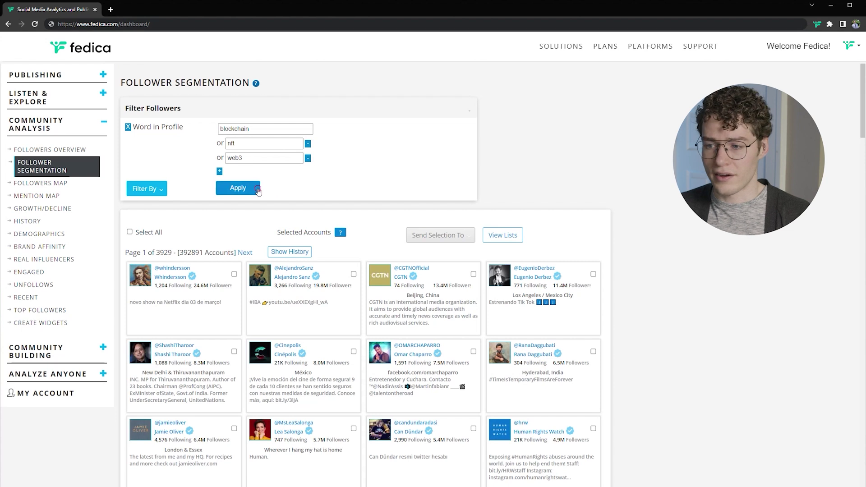
click(256, 189)
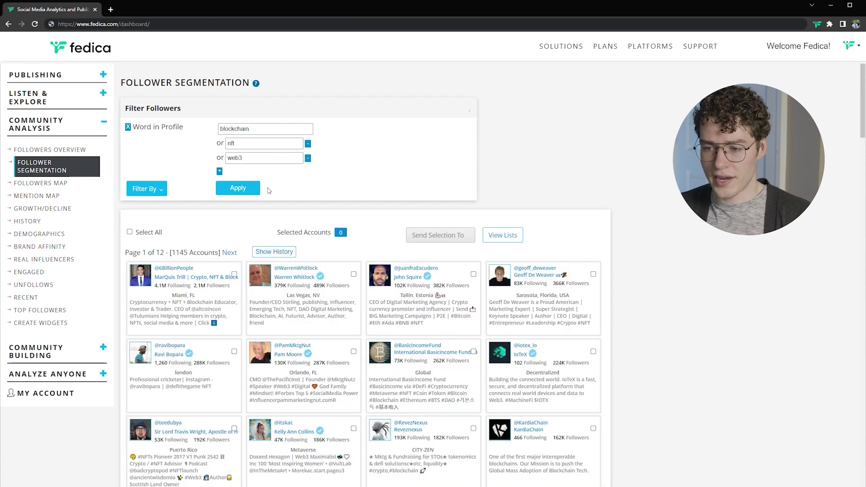
Step: Add a Follower Count filter ranging from 1000 to 80000 and apply it
click(150, 189)
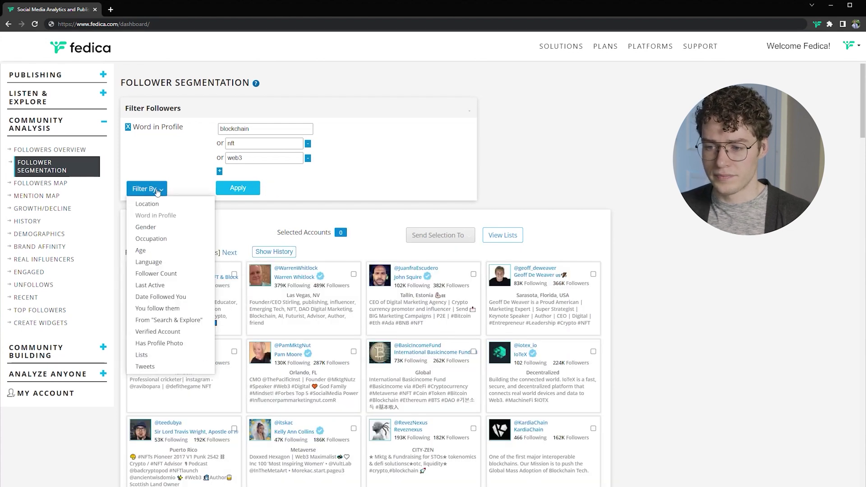
click(156, 274)
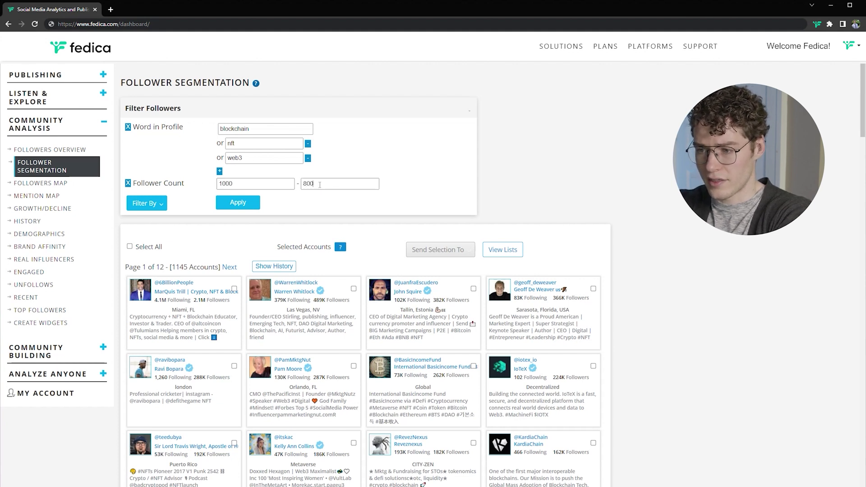
click(253, 203)
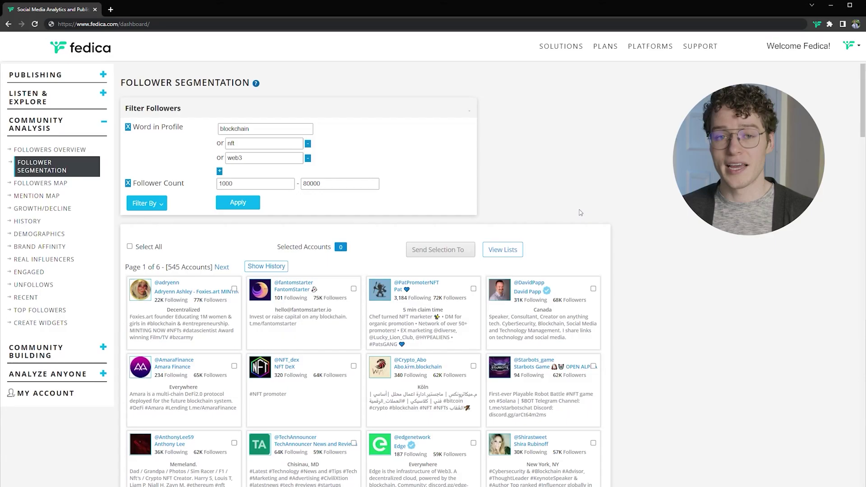
Step: Select all 545 filtered accounts and add them to a new list
click(148, 251)
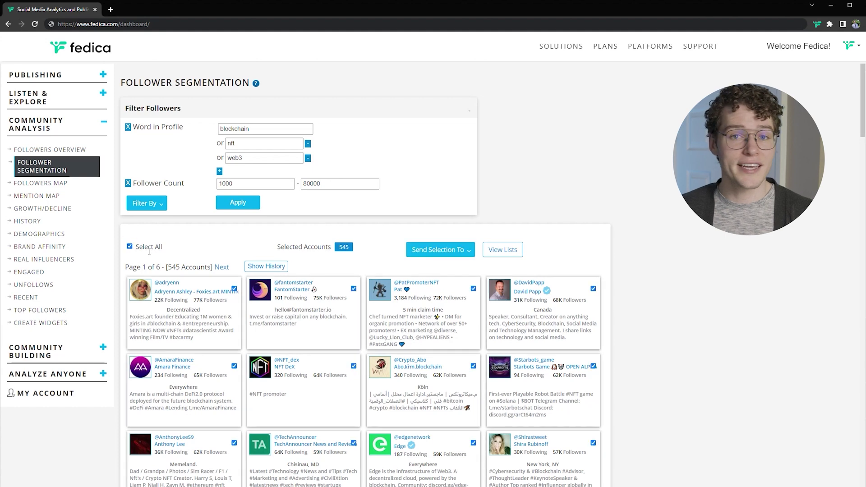
click(438, 250)
click(443, 273)
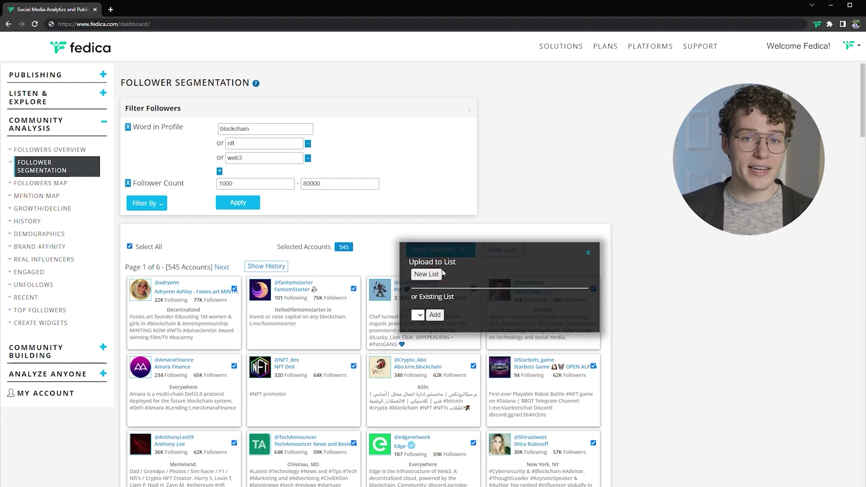
click(428, 276)
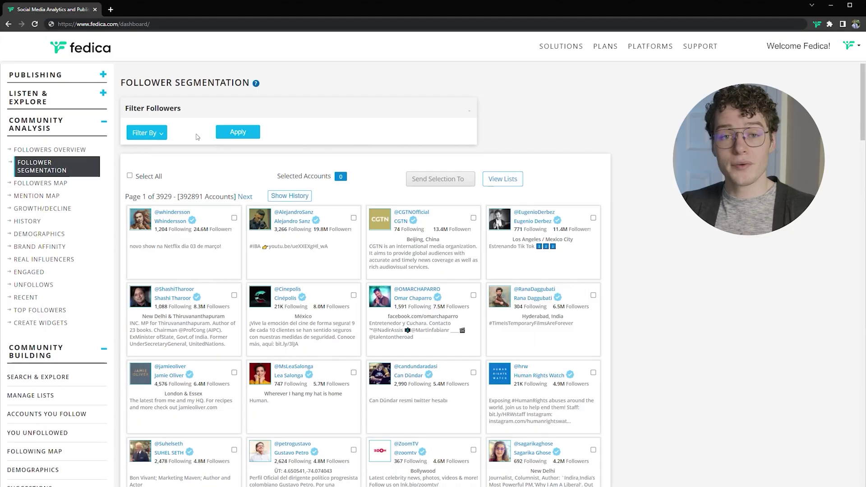
click(148, 133)
Step: Filter followers by the 'cybersecurity 3/11/2021' tweet report and apply it
click(144, 310)
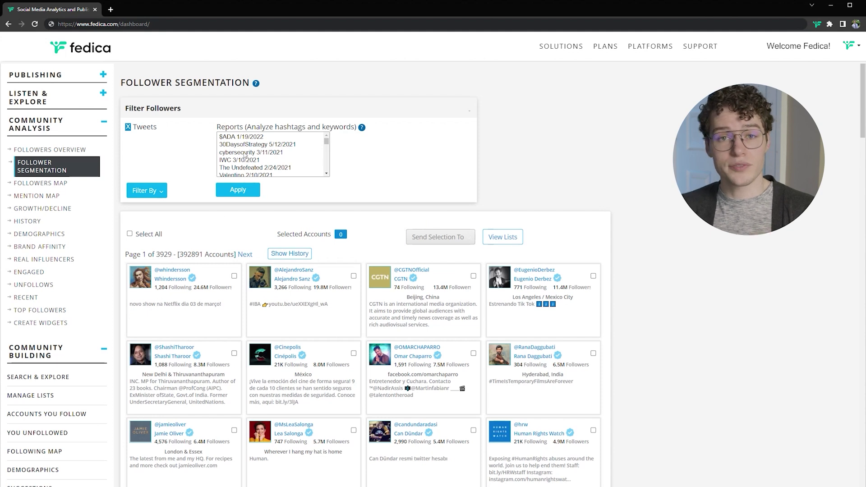
click(242, 138)
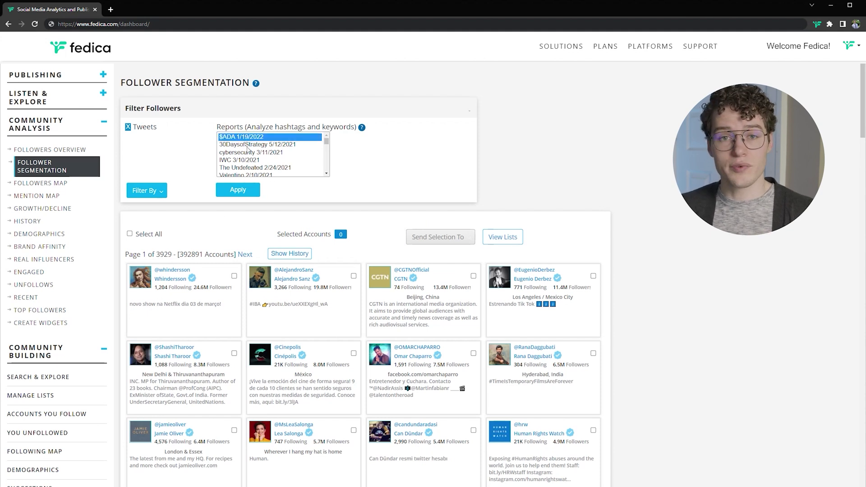
click(250, 153)
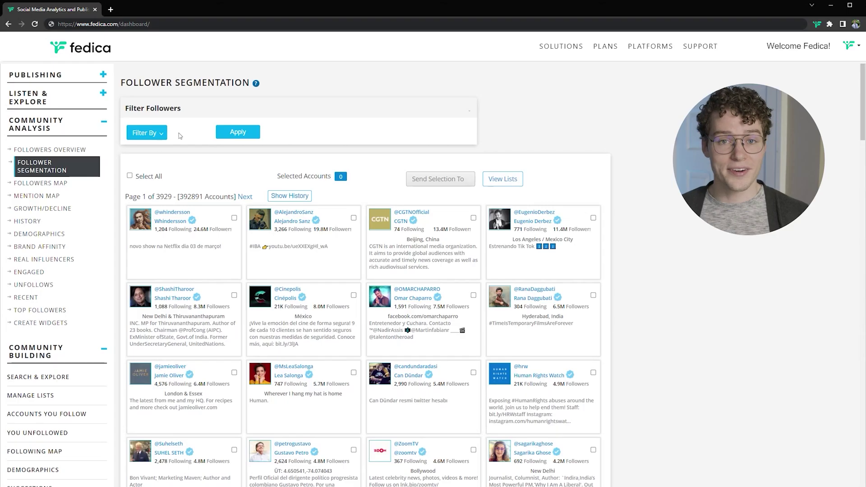
click(161, 134)
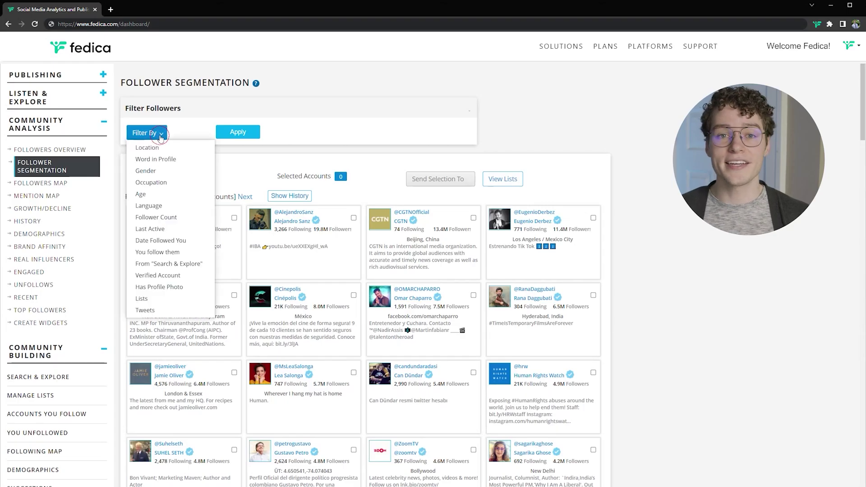
click(145, 310)
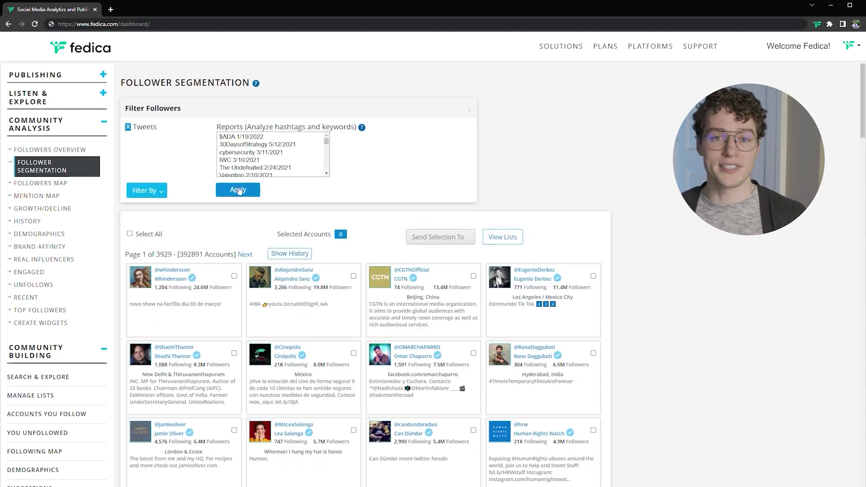
click(242, 138)
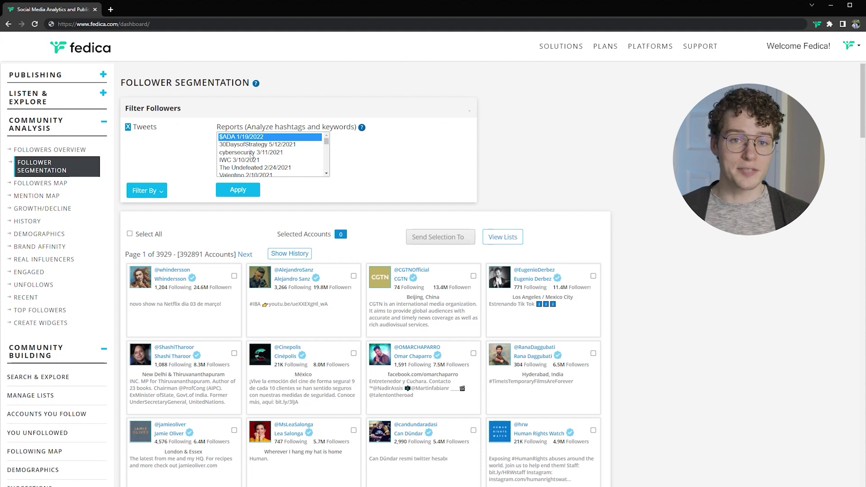
click(251, 153)
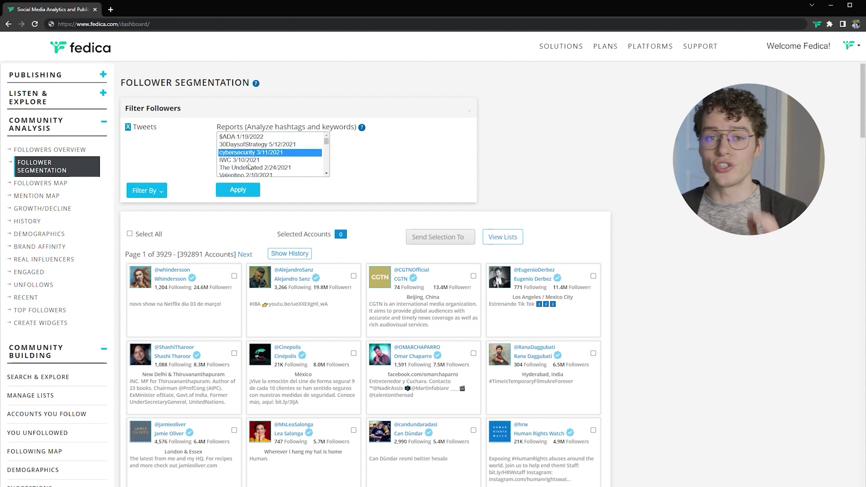
click(239, 190)
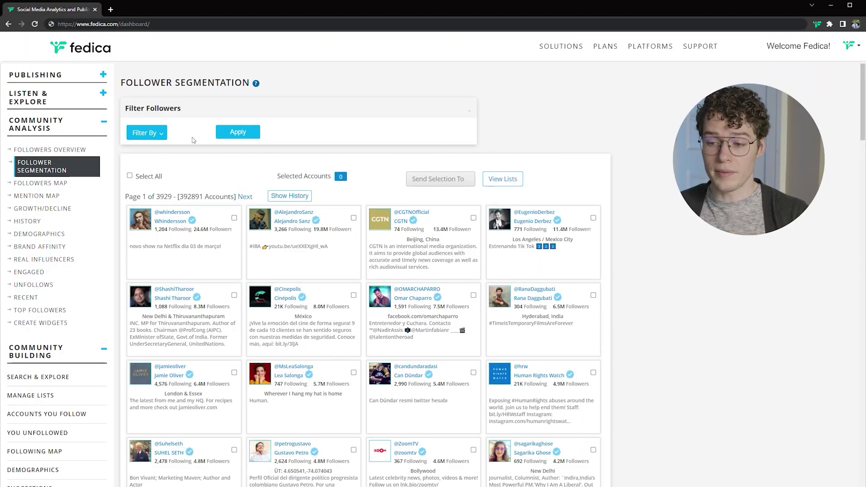
Step: Add a Lists filter, then open the Engagement report and scroll to Most Engaged
click(155, 132)
click(145, 301)
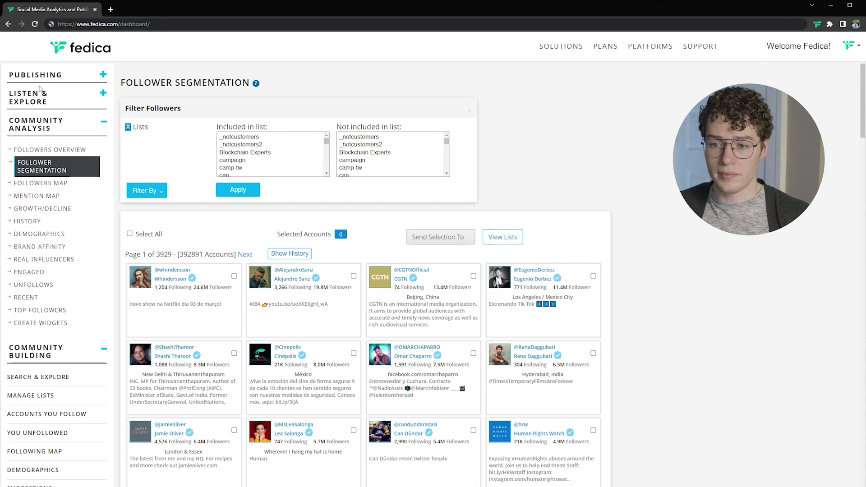
click(27, 79)
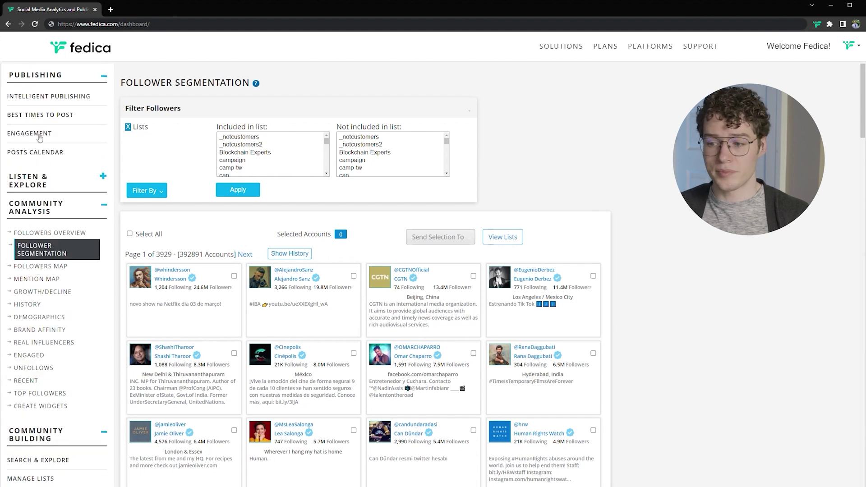
click(39, 135)
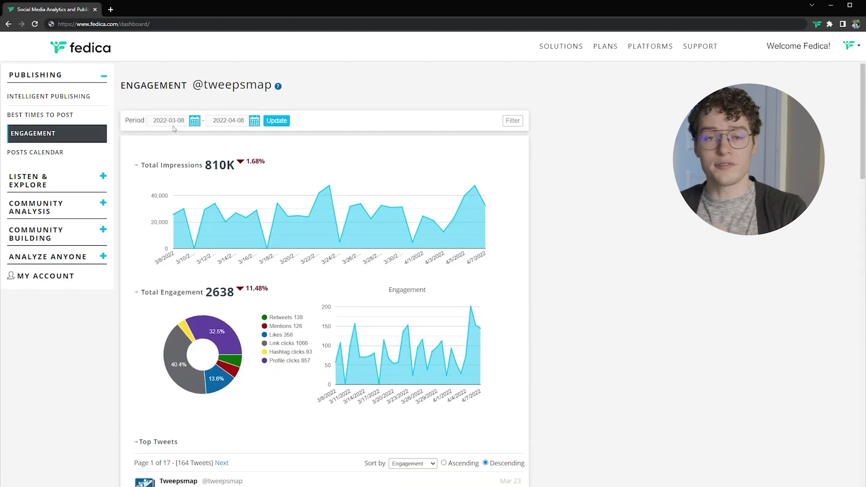
scroll(216, 144, down, 20)
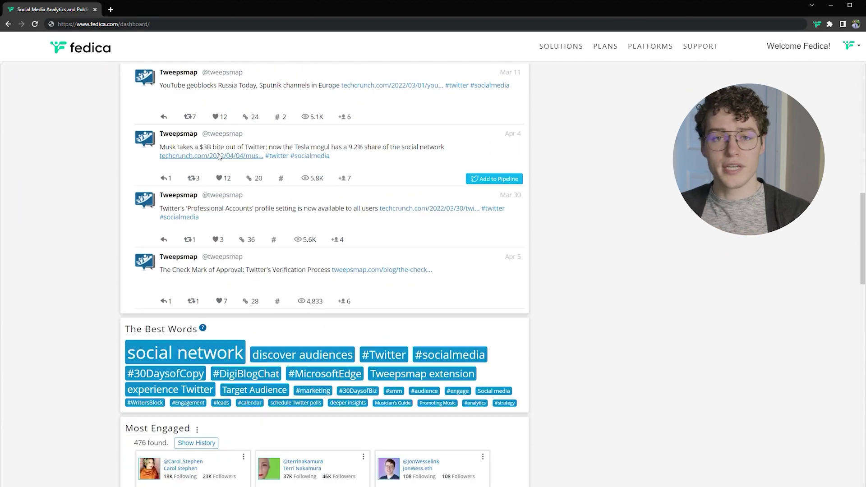
scroll(218, 156, down, 1)
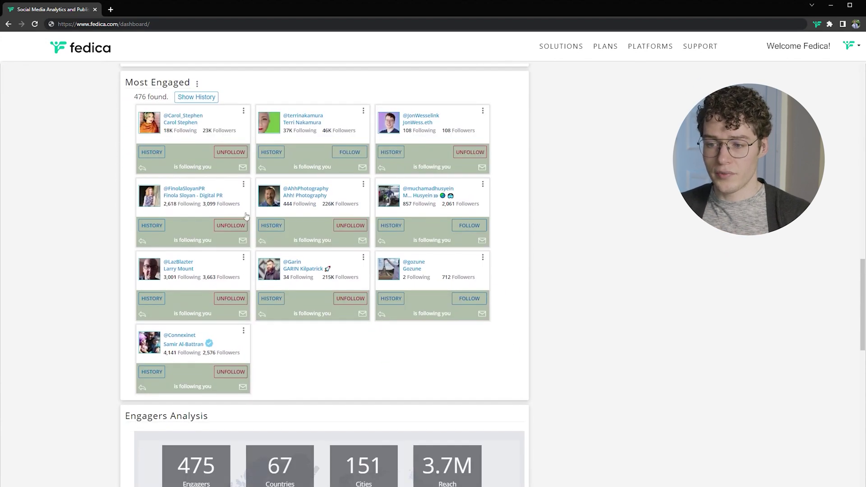
Step: Add all Most Engaged accounts to a new list
click(198, 85)
click(179, 98)
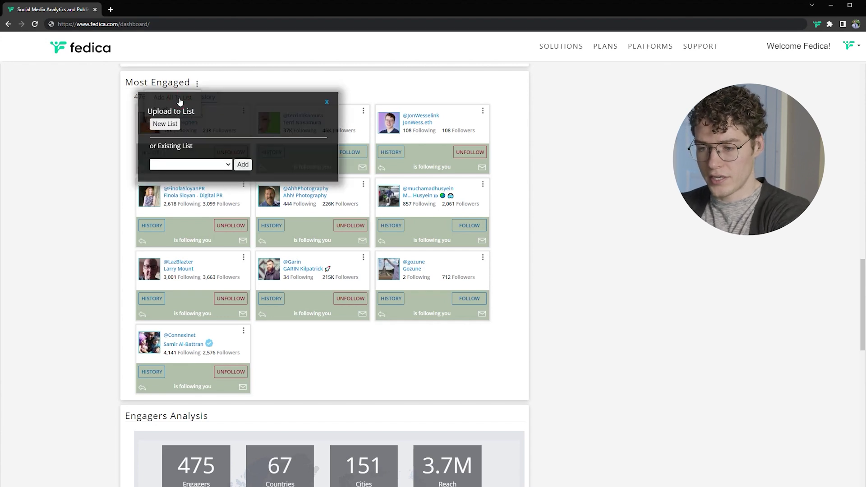
click(165, 124)
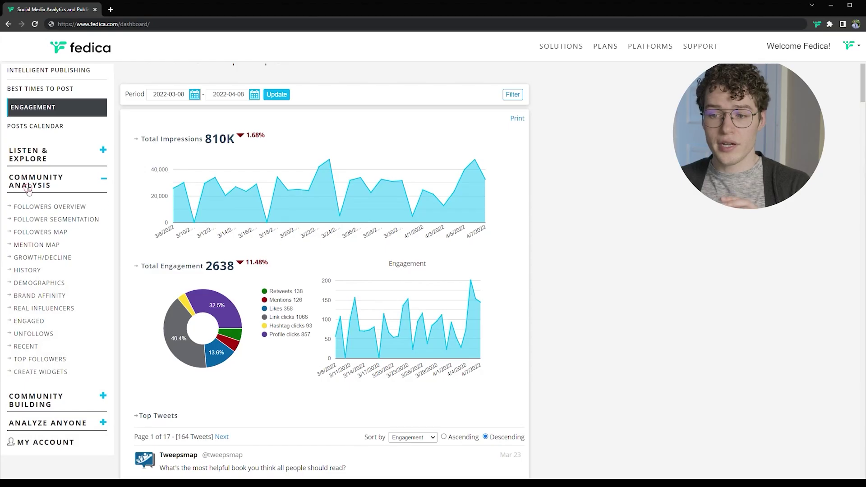
Step: Check the saved lists under Community Building, then return to Follower Segmentation's filter types
click(28, 185)
click(31, 209)
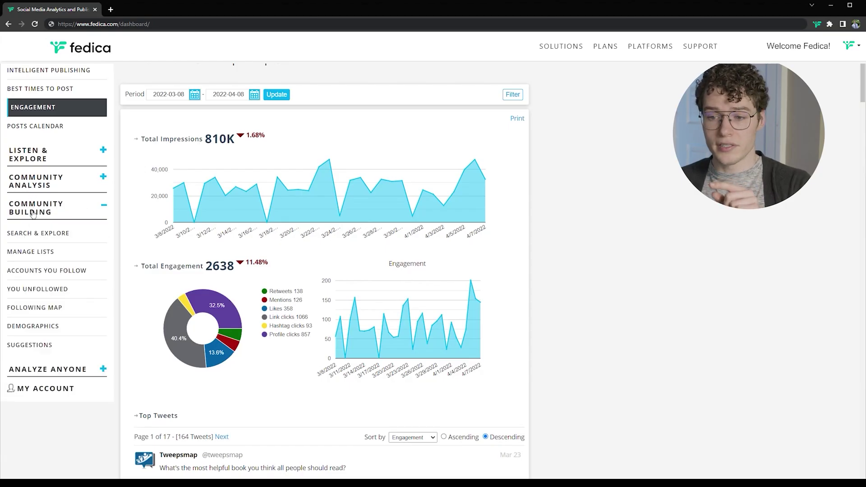
click(29, 252)
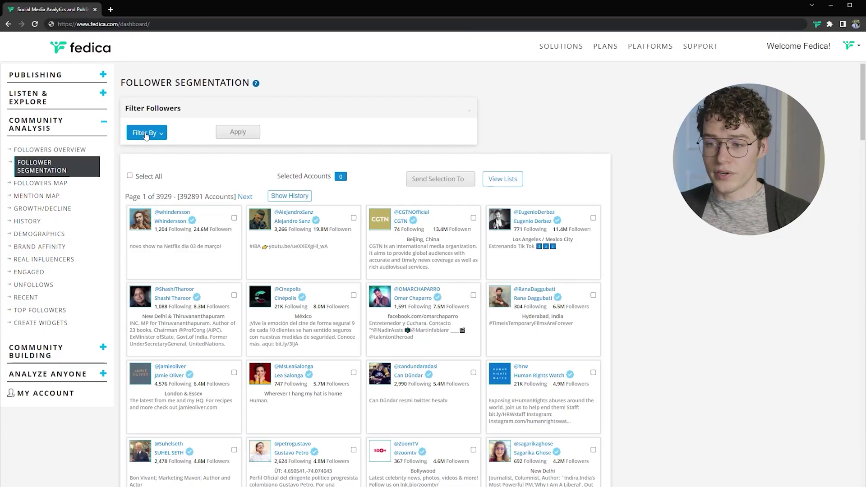
click(145, 134)
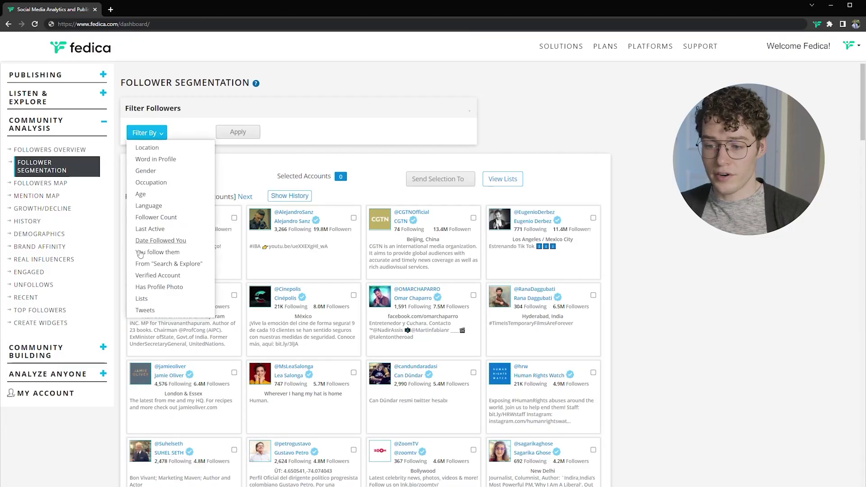
Step: Filter followers to include only the 'Engagers March' list
click(140, 300)
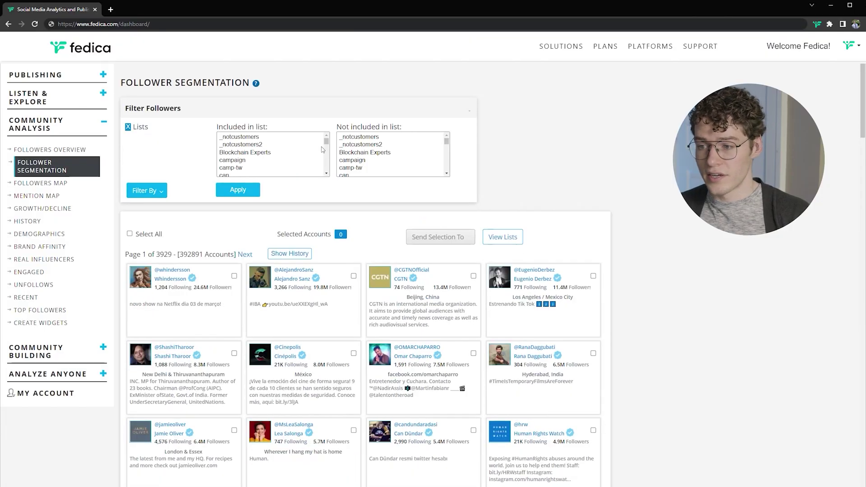
drag(326, 141, 326, 153)
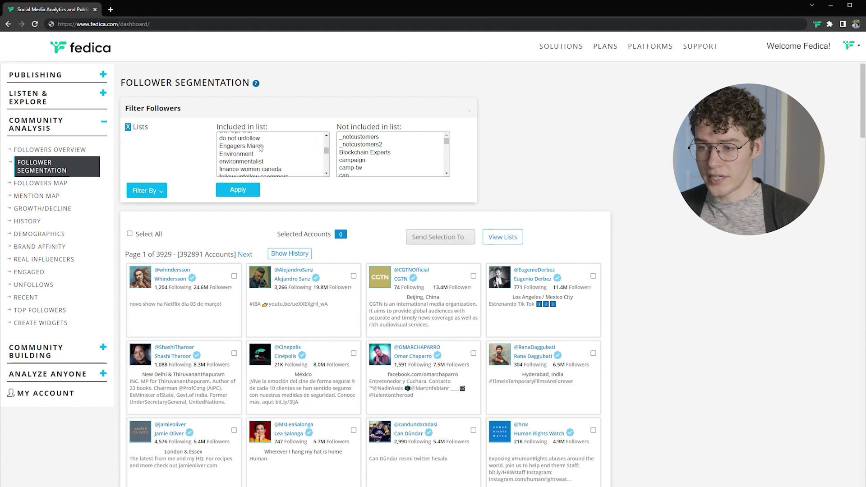
click(260, 146)
click(249, 191)
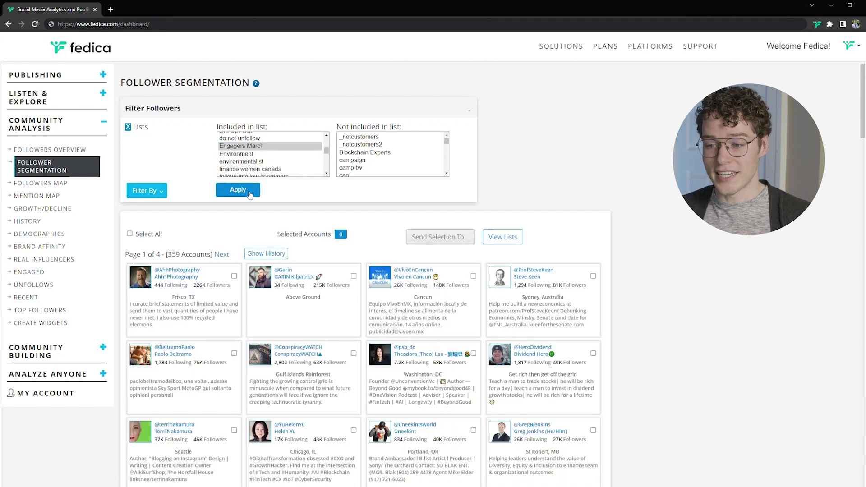
Step: Select all 359 filtered accounts and send them to analysis as a Temp List
click(128, 235)
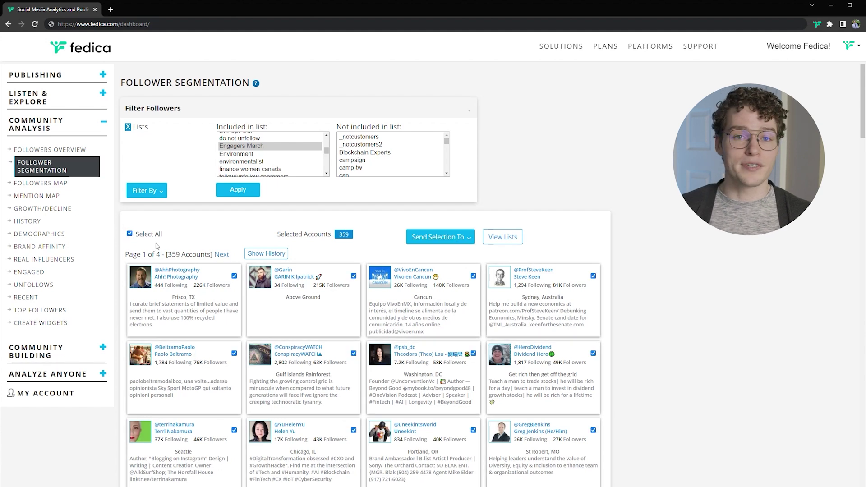
click(439, 241)
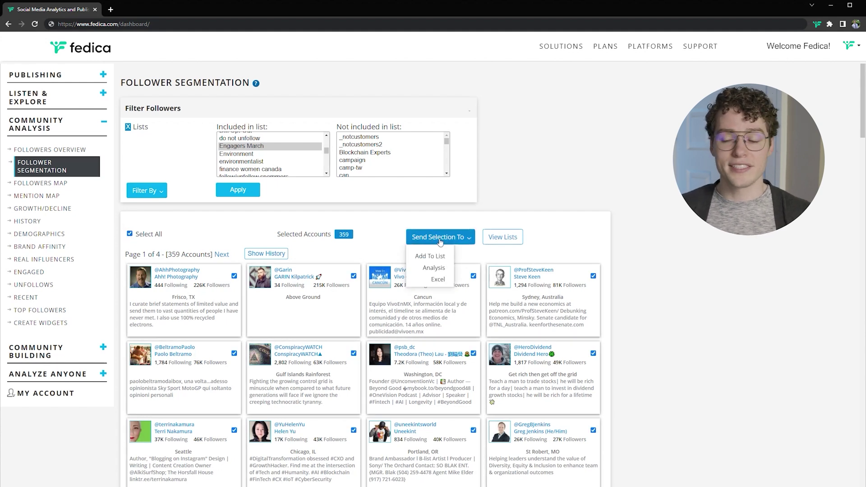
click(433, 270)
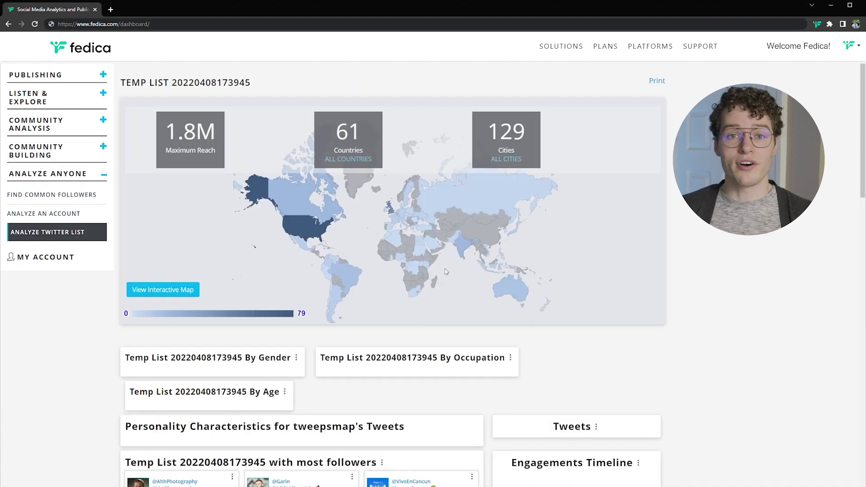
mouse_move(300, 223)
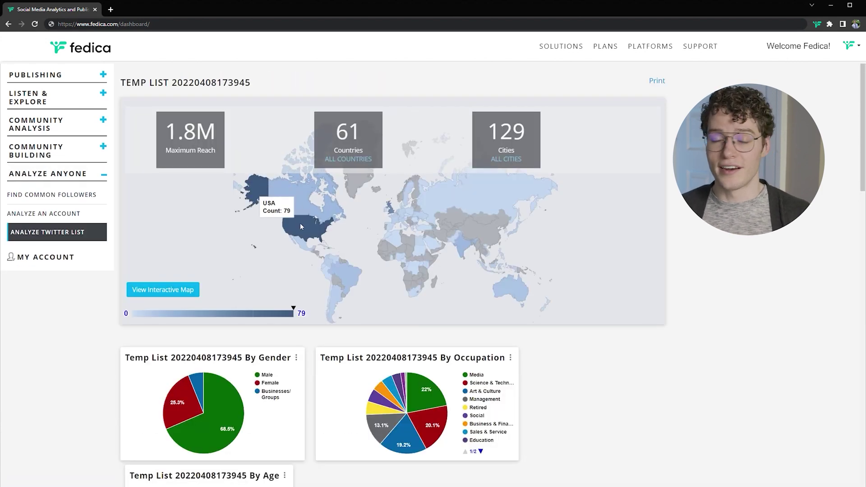
scroll(302, 234, down, 1)
scroll(302, 234, down, 3)
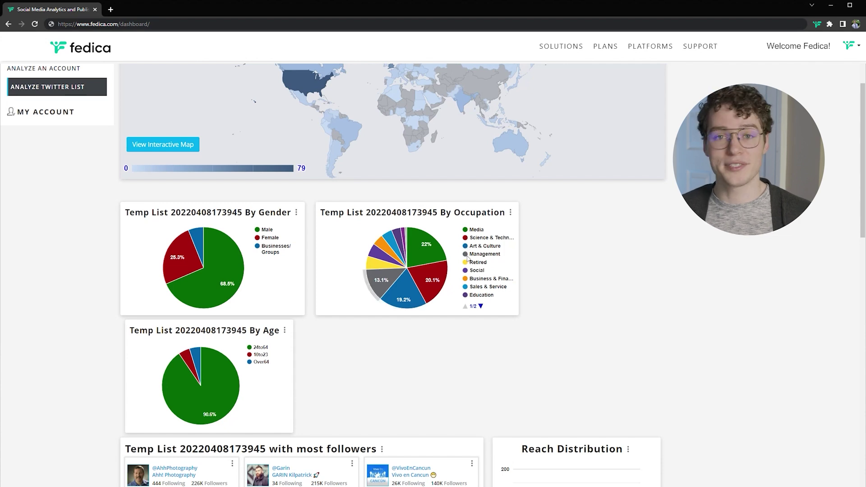
scroll(467, 257, down, 4)
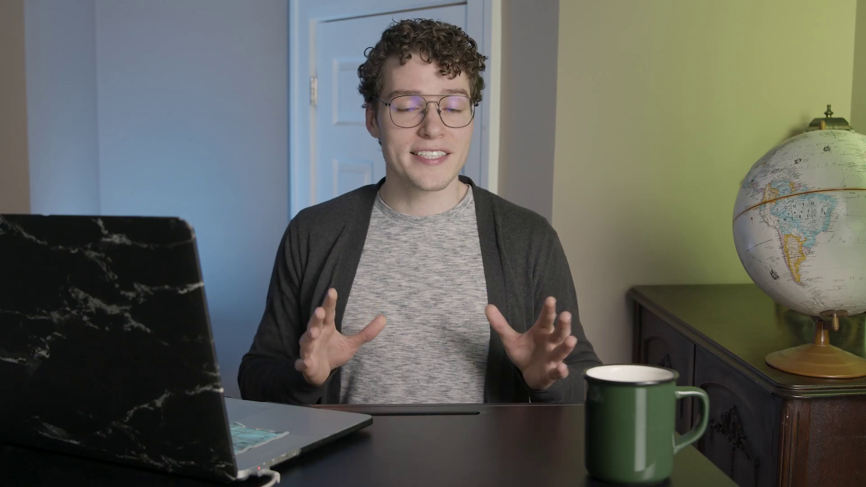